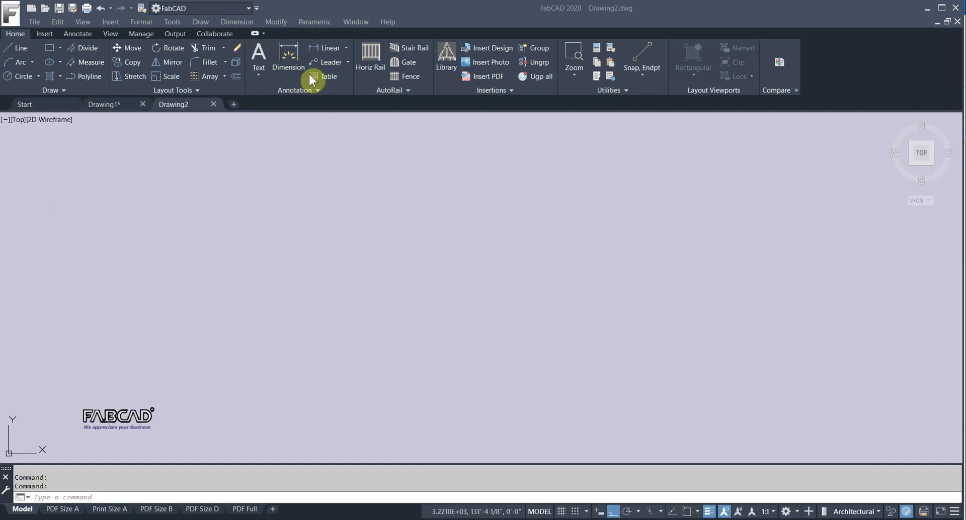
Step: Start a horizontal rail from the '1-1/4" Tube rail with rings' template and accept its 15-foot, 42-inch settings
click(370, 58)
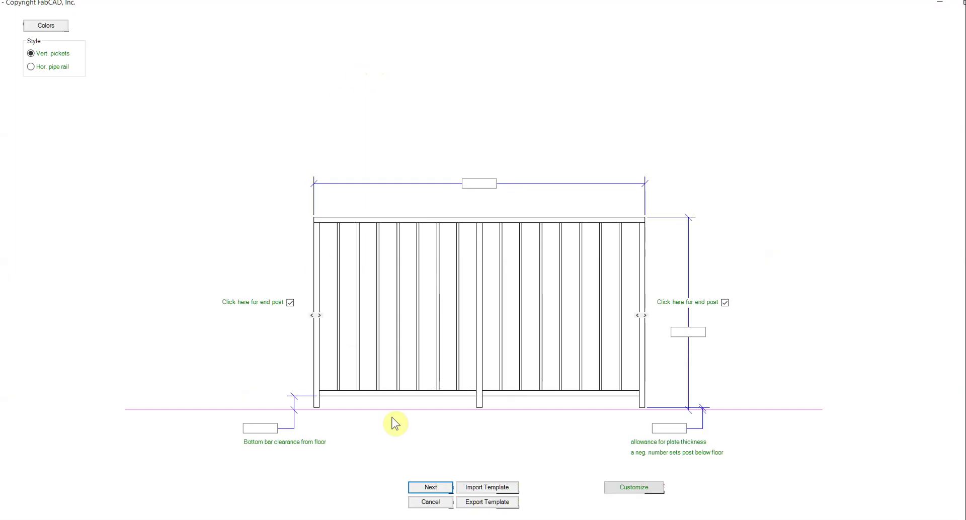
click(482, 488)
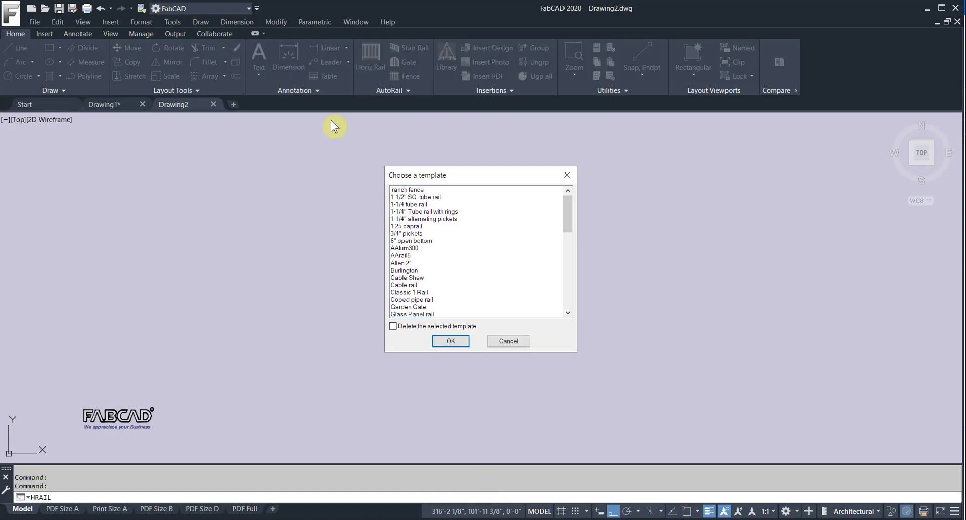
click(434, 211)
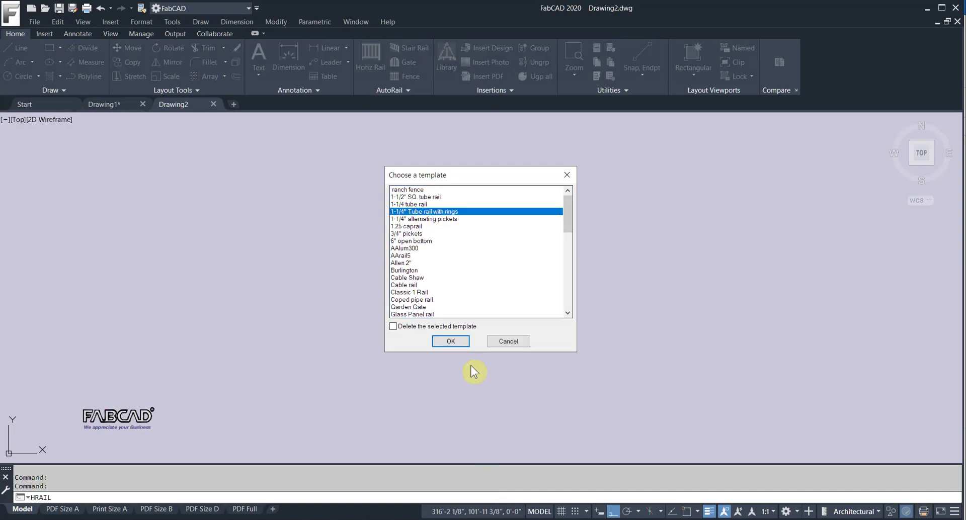
click(449, 339)
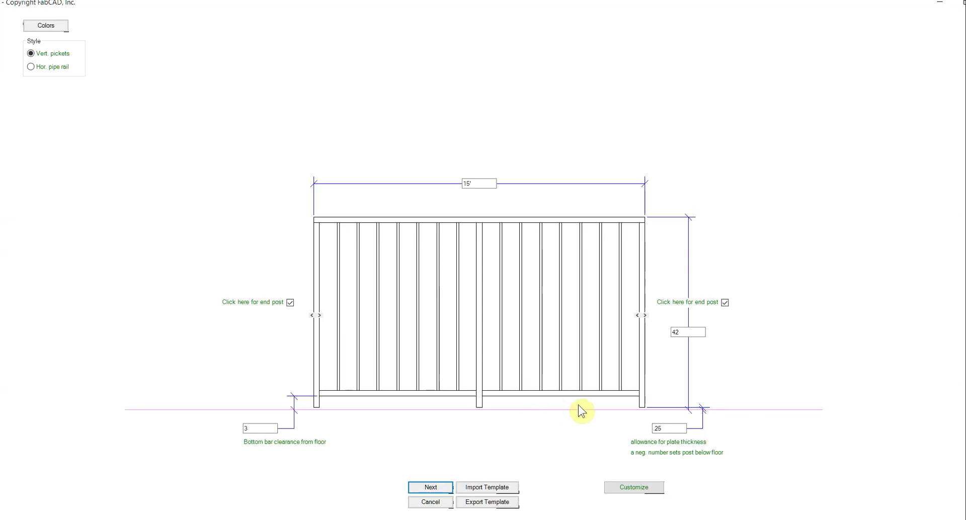
click(430, 486)
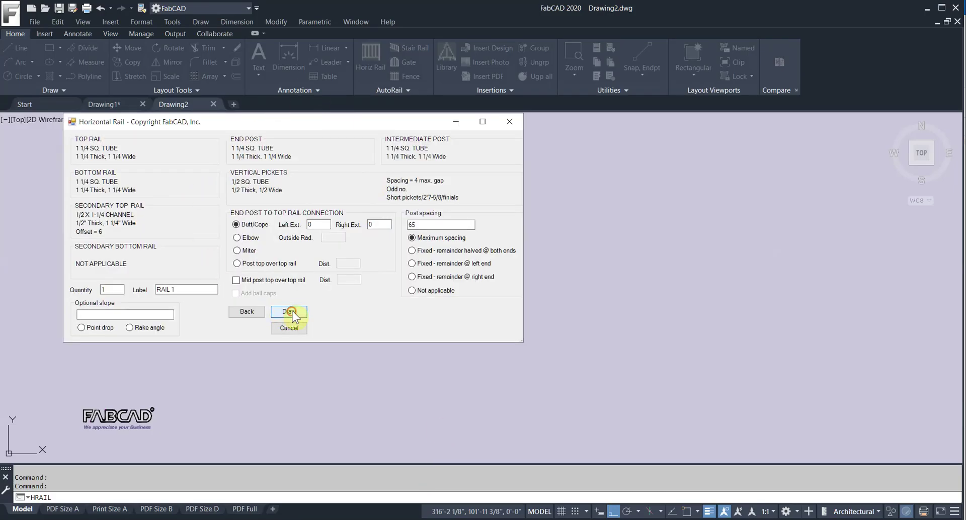
click(291, 313)
click(267, 355)
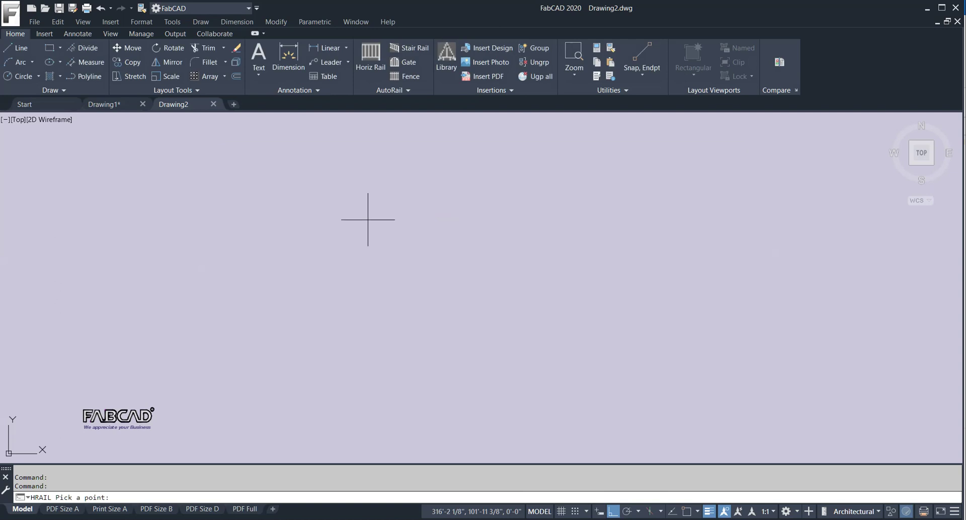
Step: Place RAIL 1 in the drawing and set the corner of its bill table
click(334, 271)
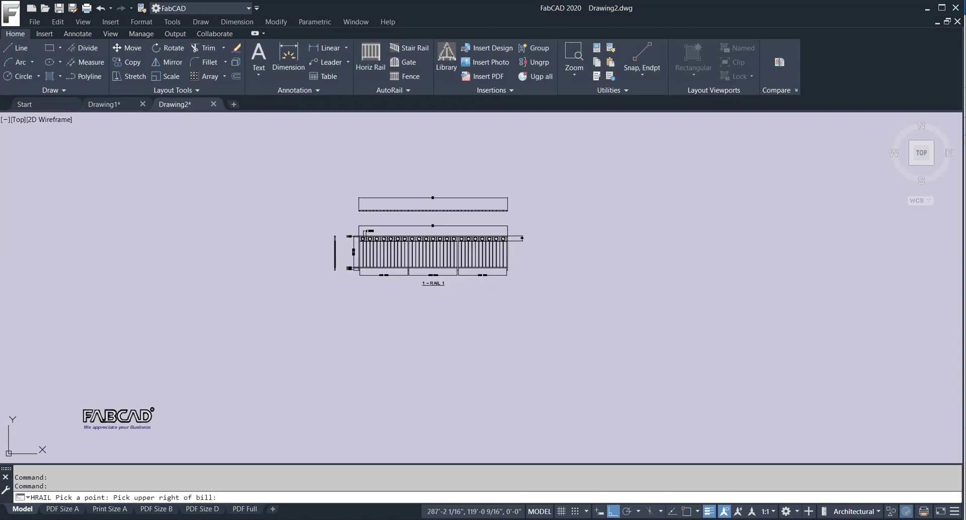
click(502, 290)
scroll(427, 249, up, 5)
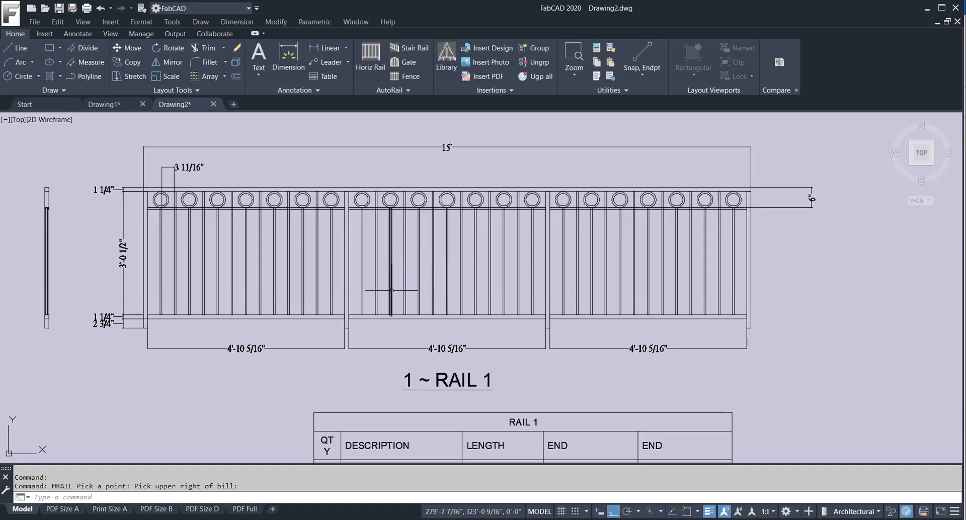
middle_drag(367, 299, 369, 179)
scroll(369, 179, down, 4)
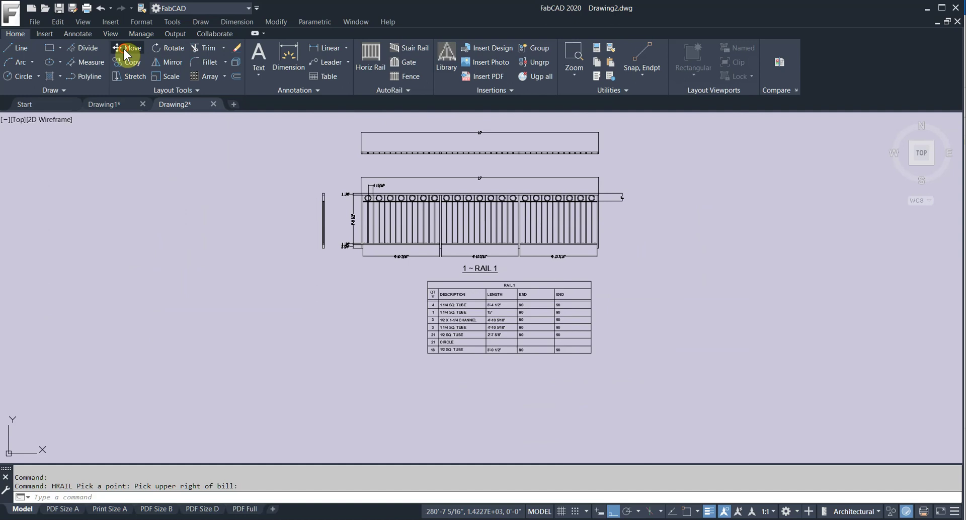
Step: Move the bill table left so it sits beneath the RAIL 1 label
click(127, 48)
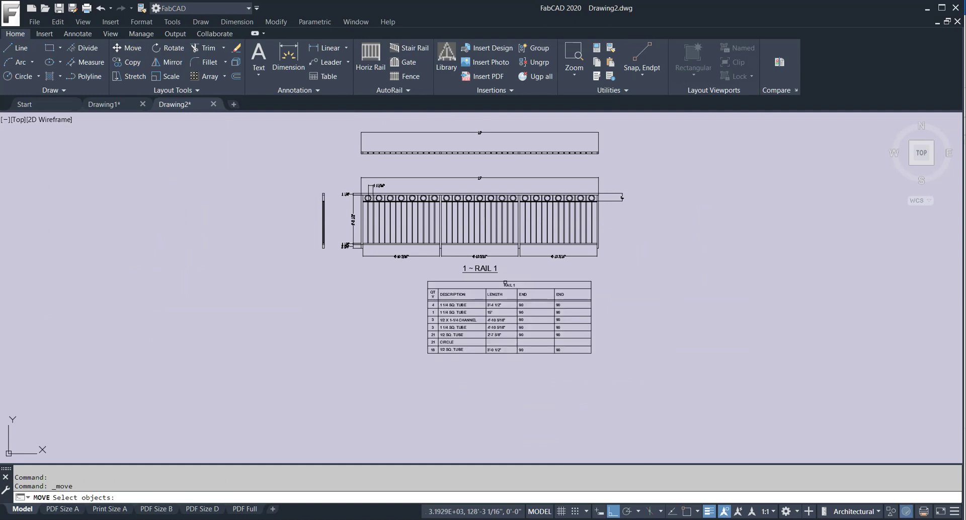
click(508, 280)
key(Return)
click(623, 289)
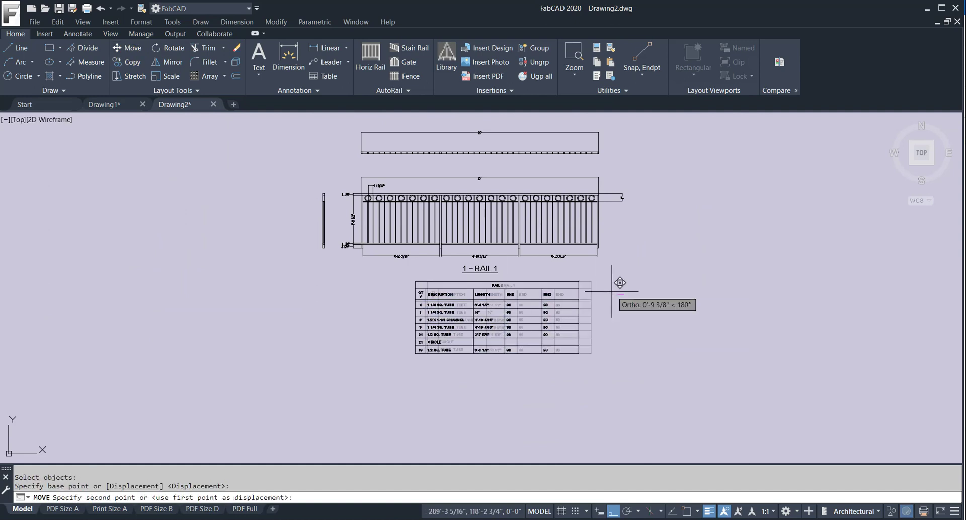
click(610, 282)
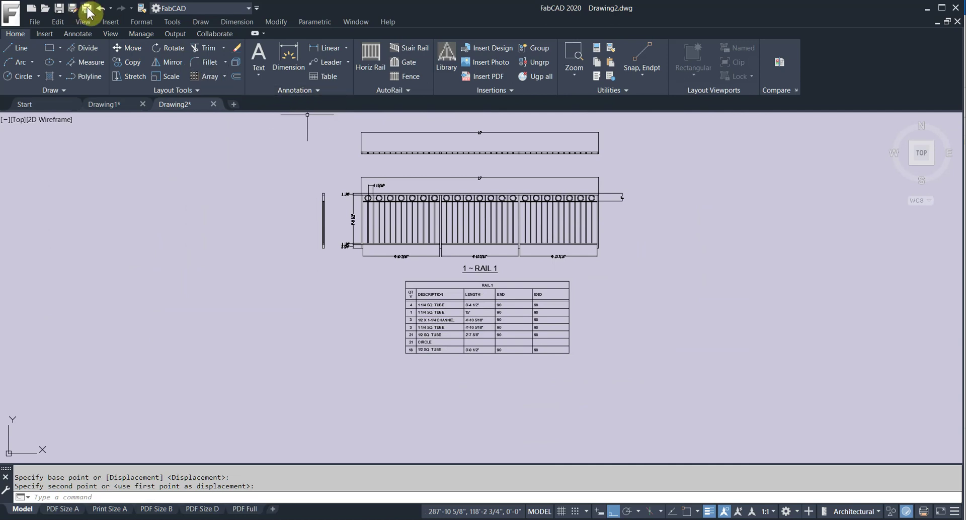
Step: In the File > Plot settings, select AutoCAD PDF (General Documentation).pc3 as the plotter
click(34, 23)
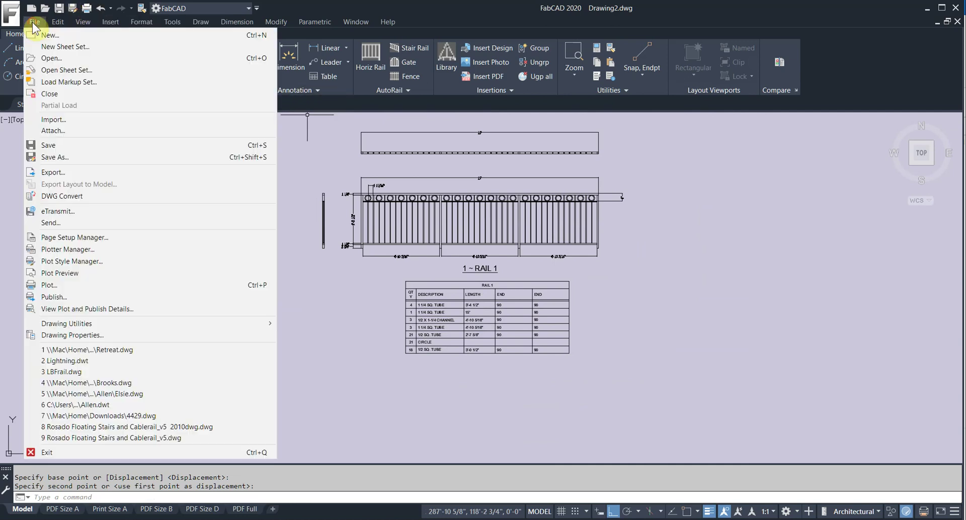
click(54, 286)
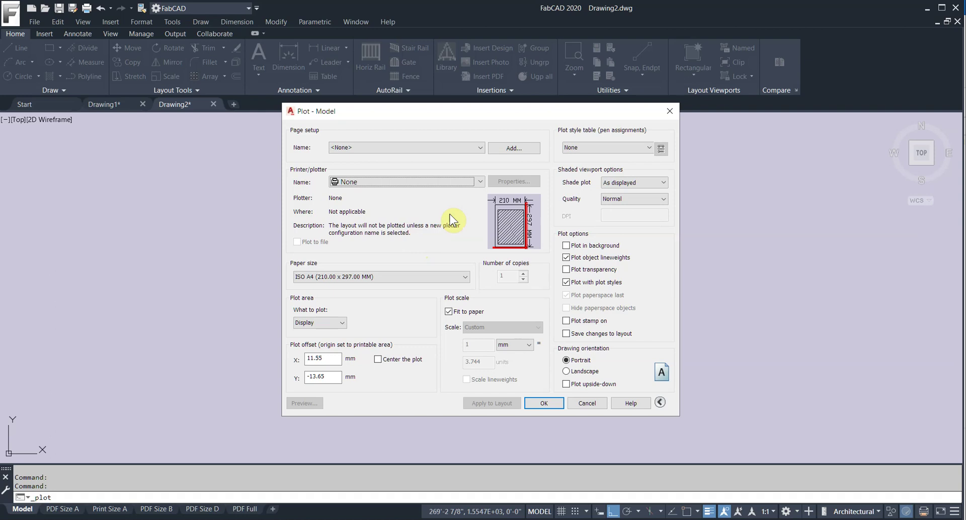
click(480, 181)
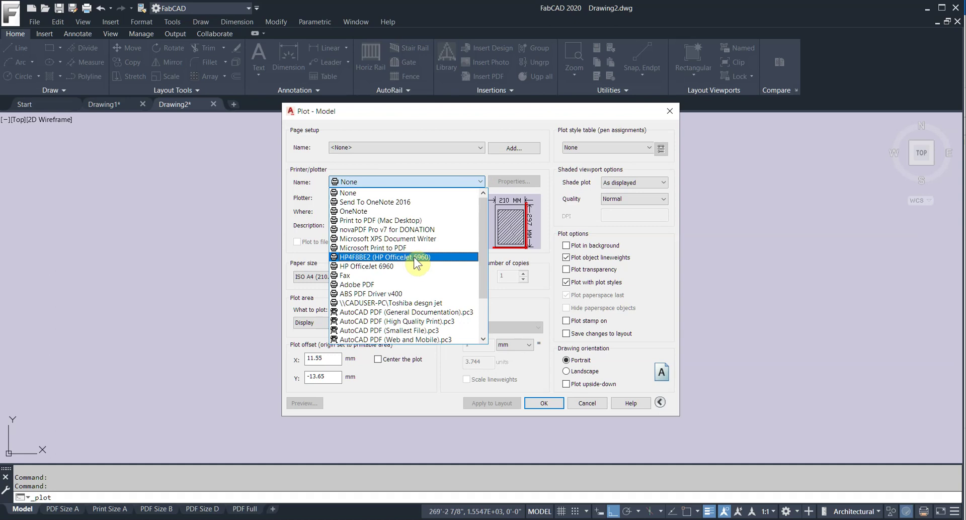
click(413, 258)
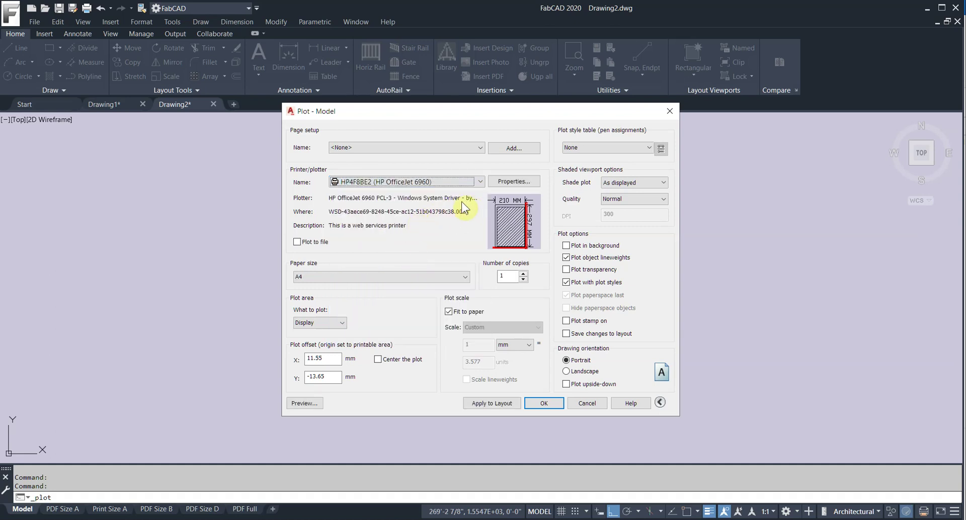
click(482, 182)
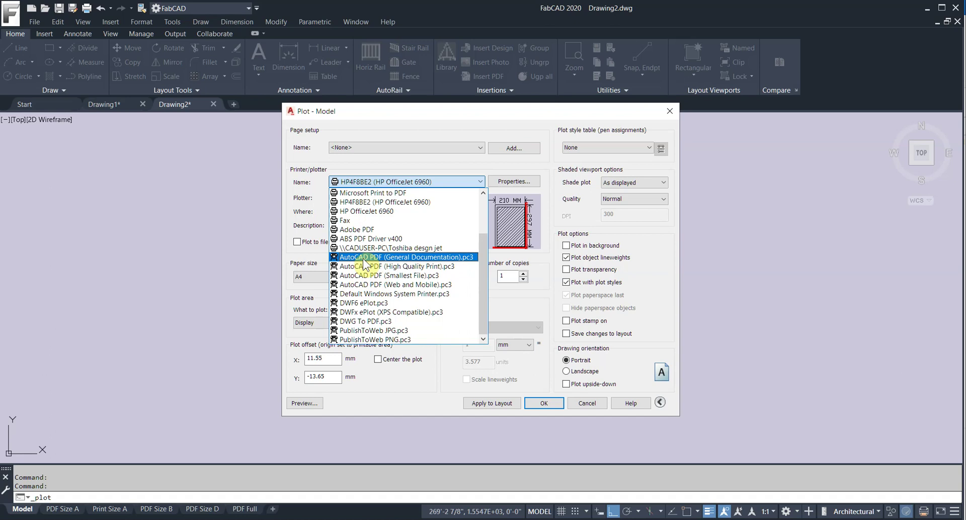
click(360, 257)
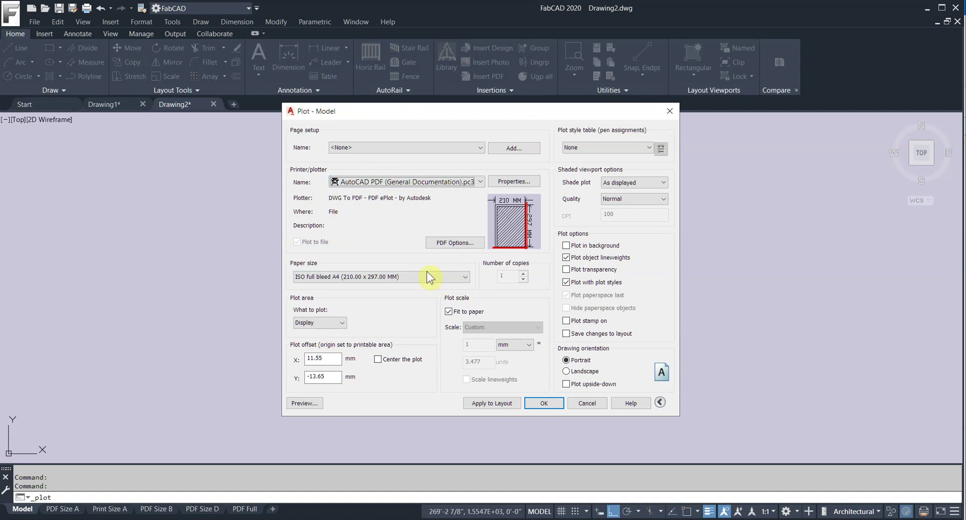
Step: Set ANSI A (11 × 8.5 inch) paper, then bring up the What to plot choices
click(463, 276)
drag(465, 357, 456, 458)
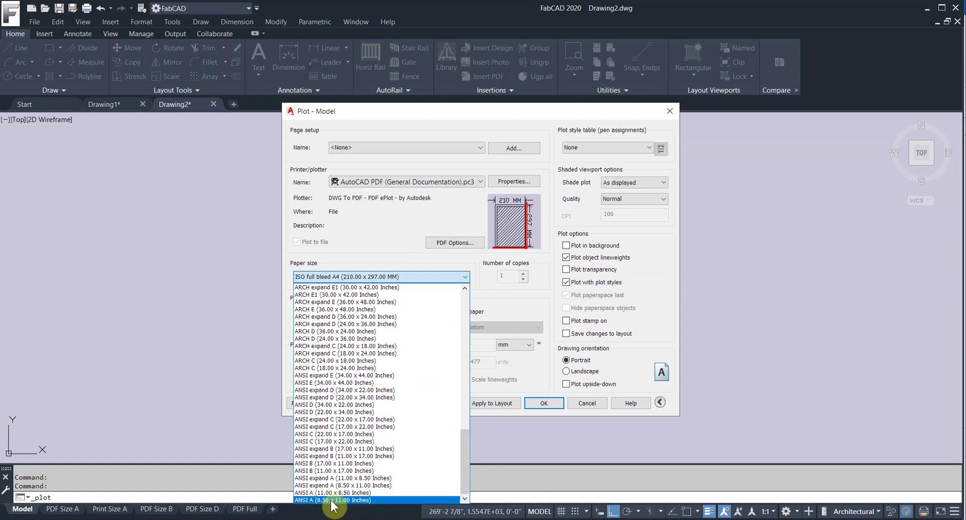
click(334, 493)
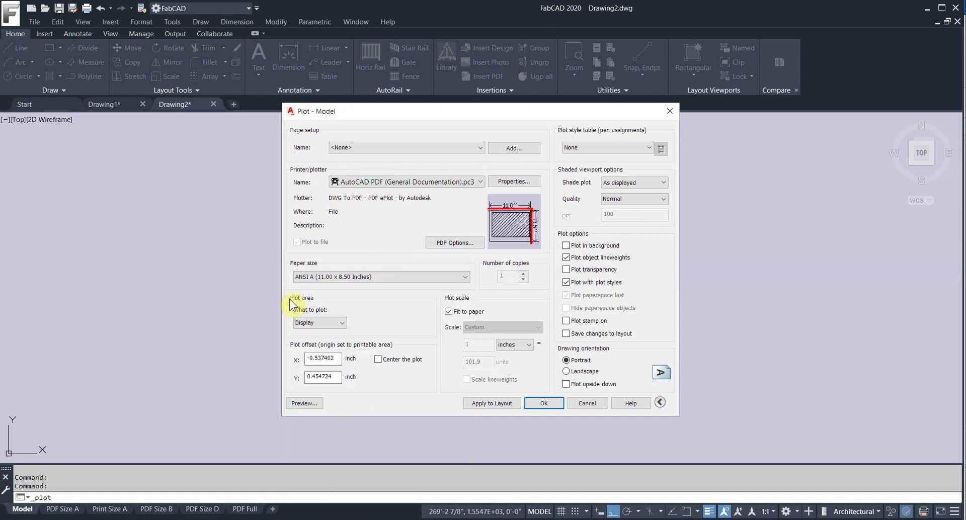
click(463, 277)
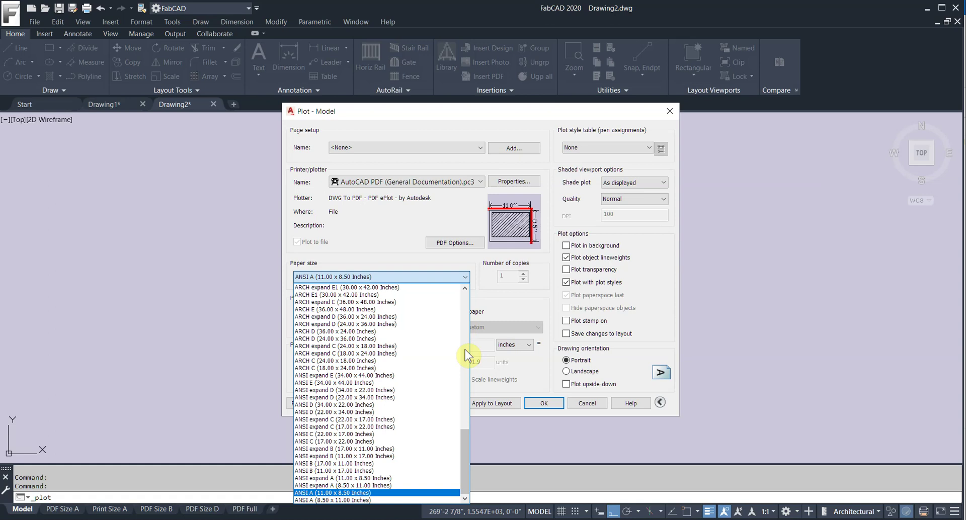
mouse_move(466, 454)
mouse_down()
mouse_move(464, 293)
mouse_move(454, 457)
mouse_up()
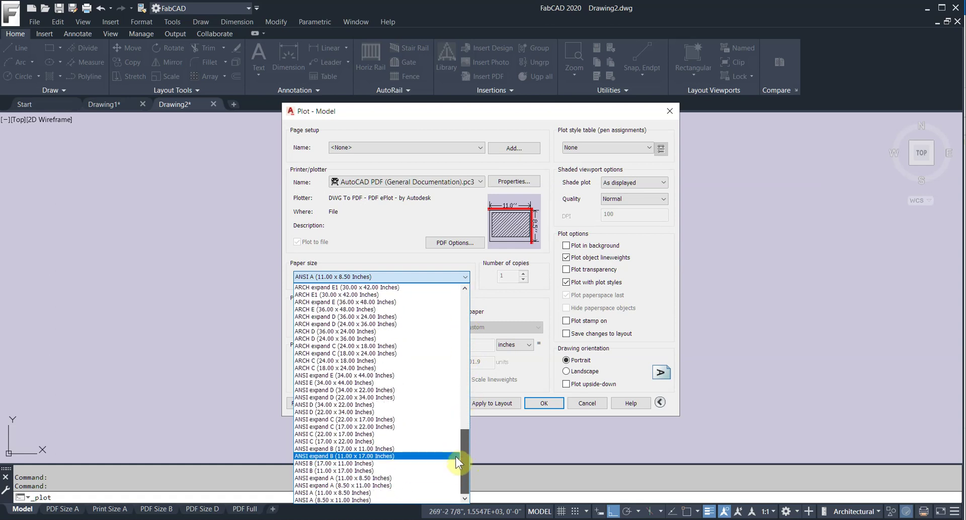
click(373, 227)
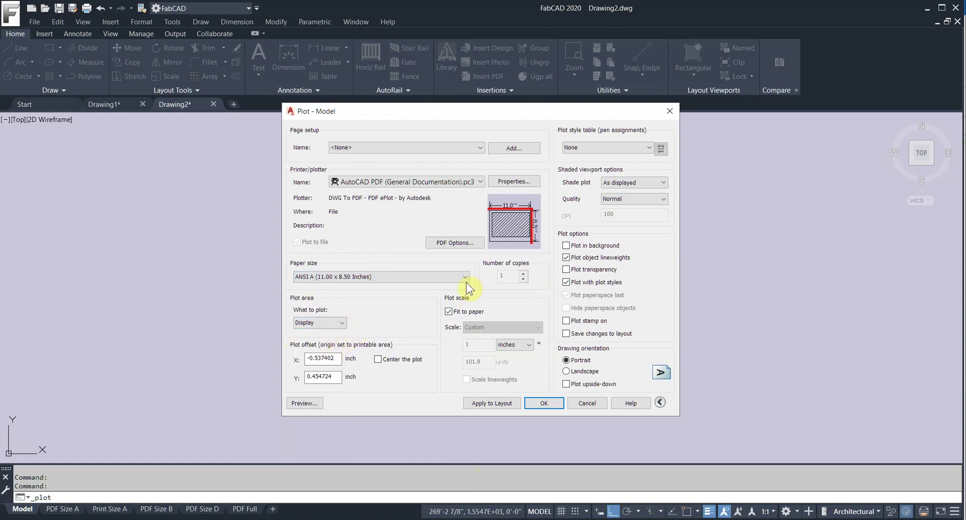
click(336, 322)
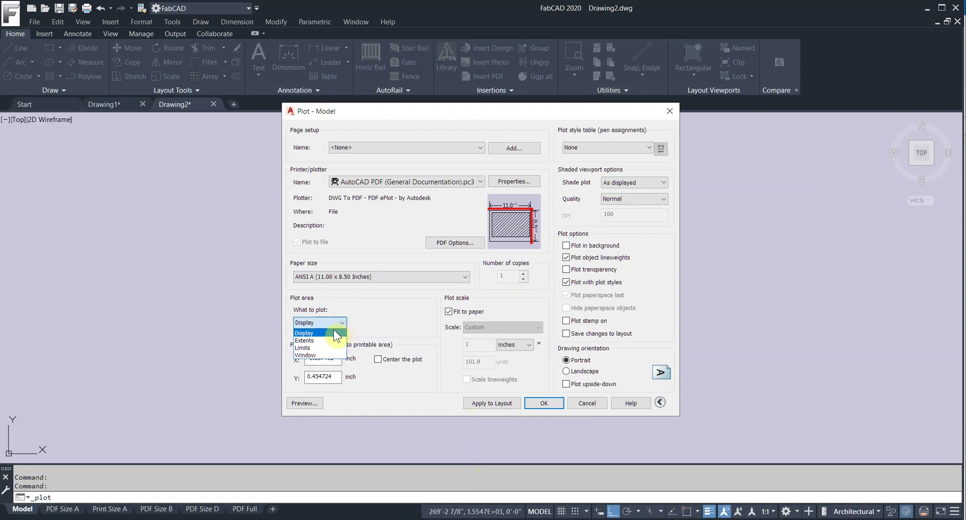
Step: Plot a Window picked around the railing and cut list, in landscape, with Center the plot checked
click(309, 356)
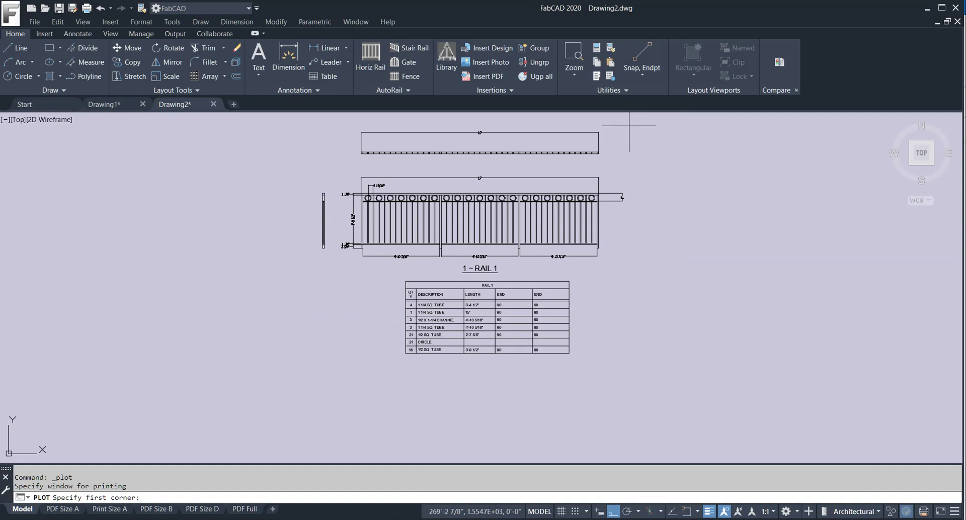
click(629, 125)
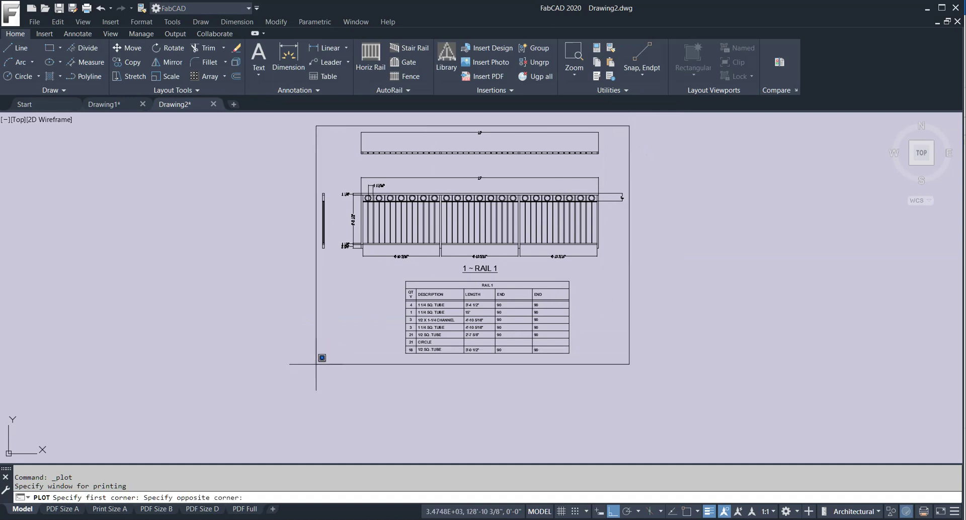
click(310, 359)
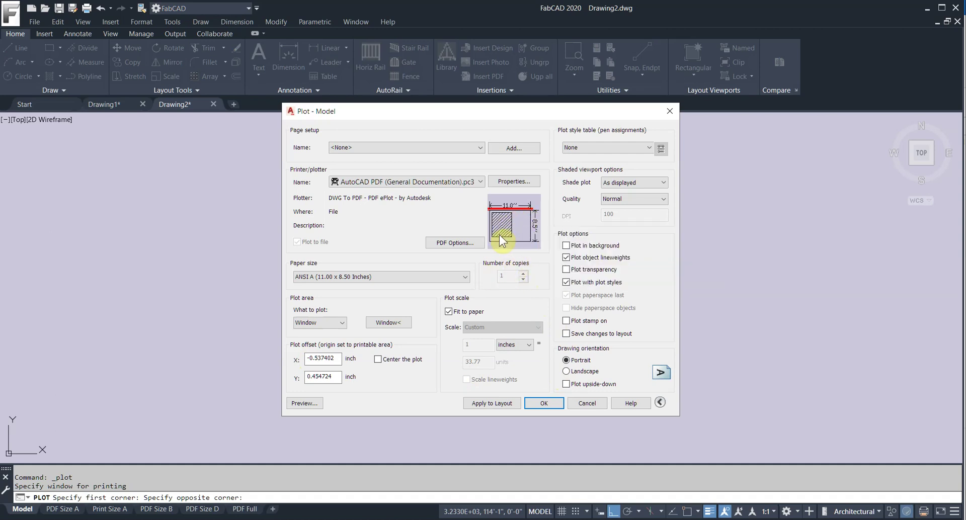
click(566, 371)
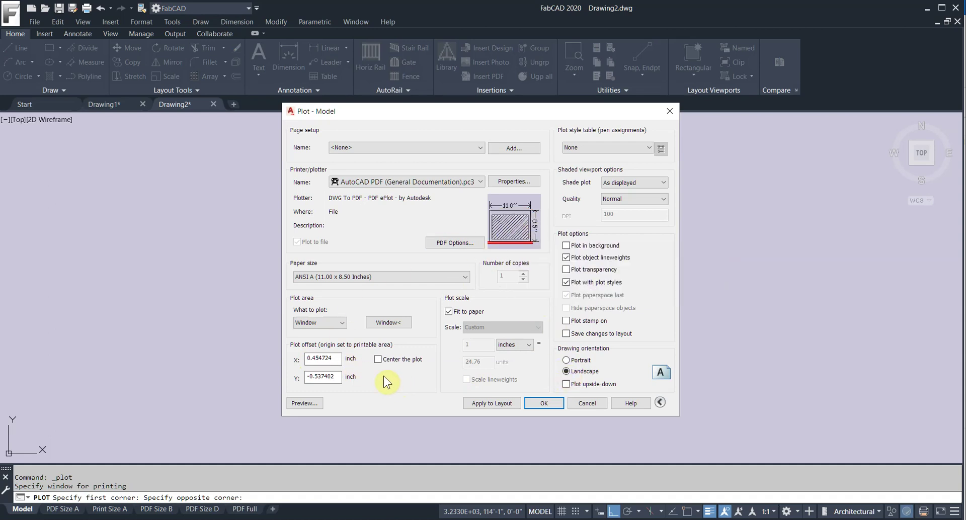
click(379, 359)
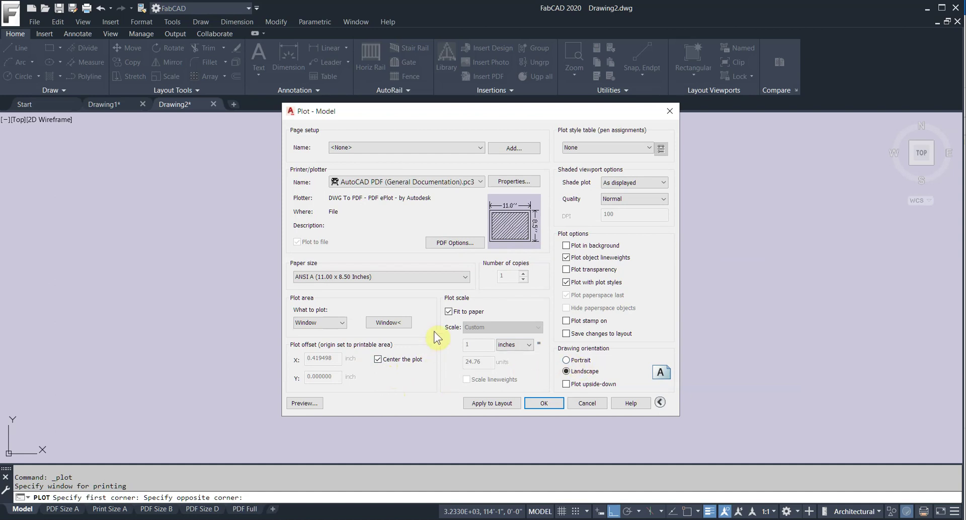
Step: Preview the plot and send it to plot from the preview
click(302, 403)
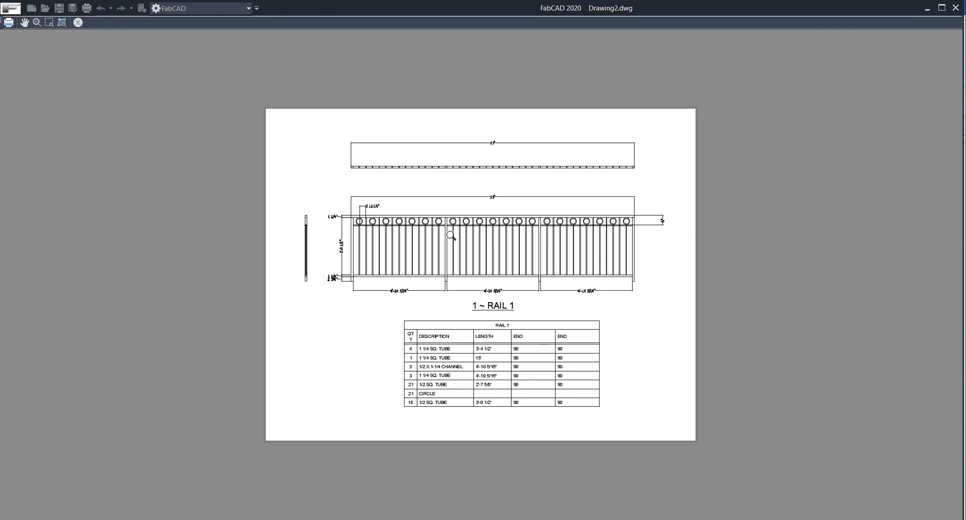
right_click(515, 219)
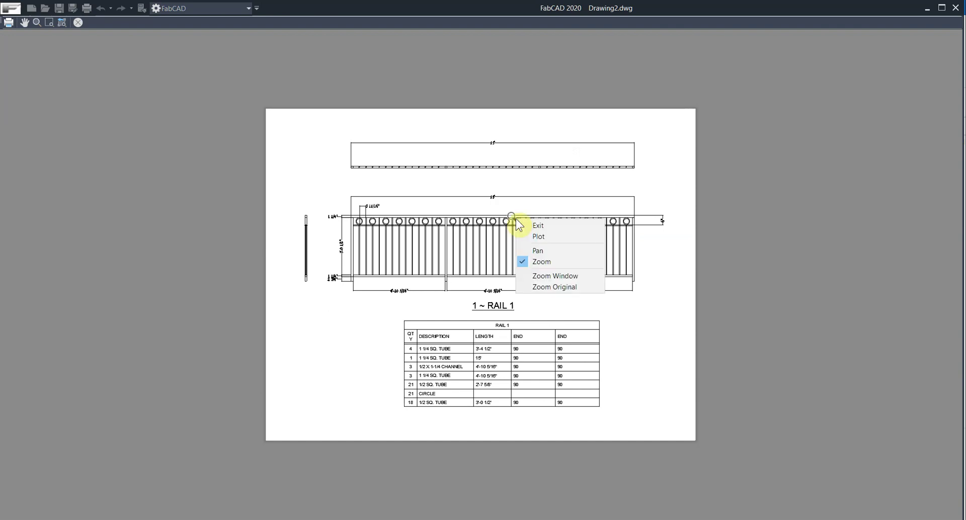
click(544, 238)
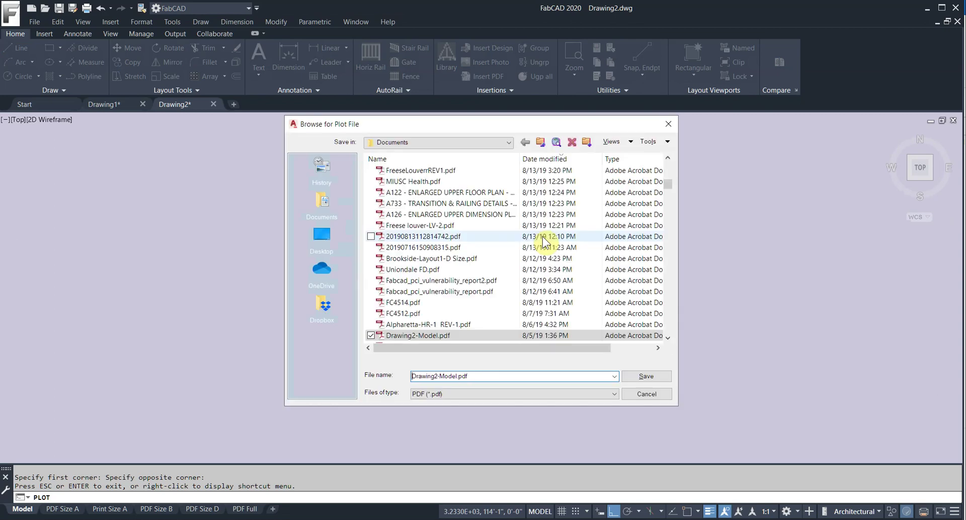
Step: Save the PDF as test1, overwriting the existing file
drag(470, 376, 330, 379)
text(test1)
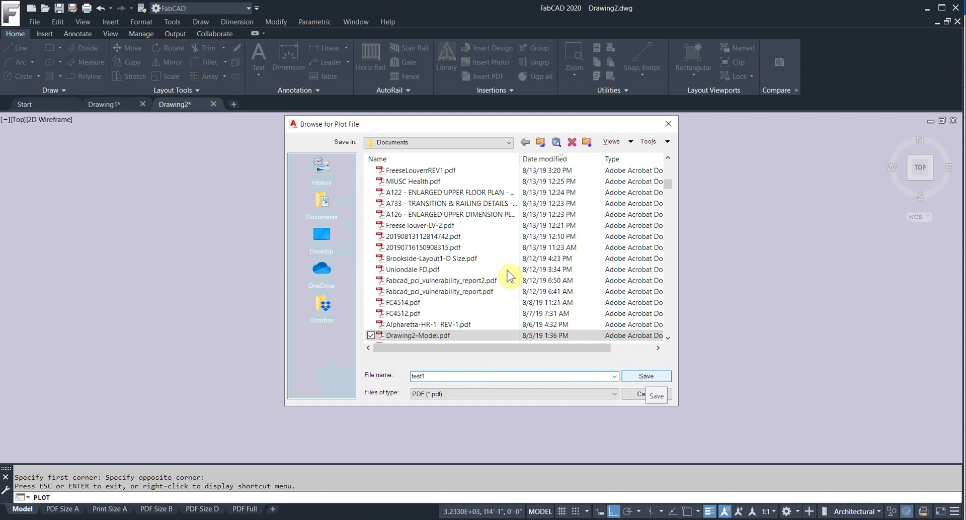
click(649, 376)
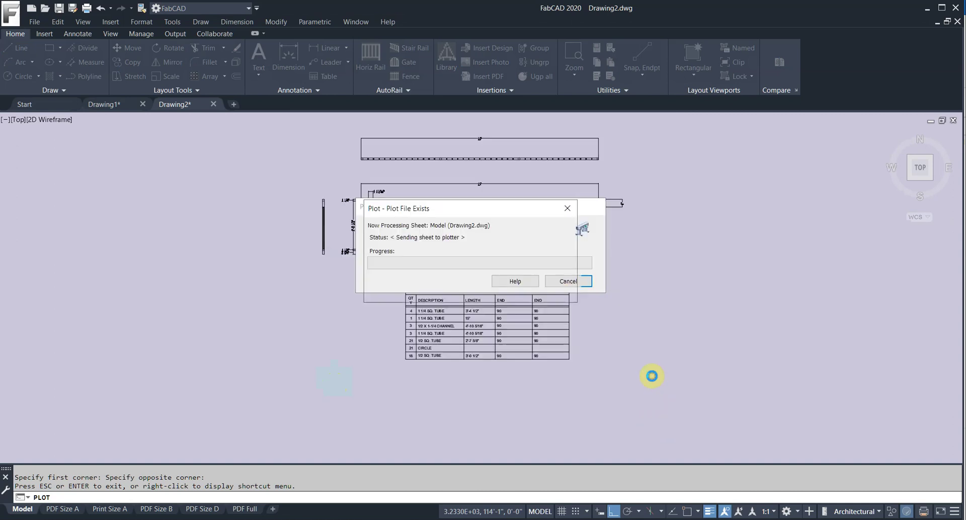
click(506, 287)
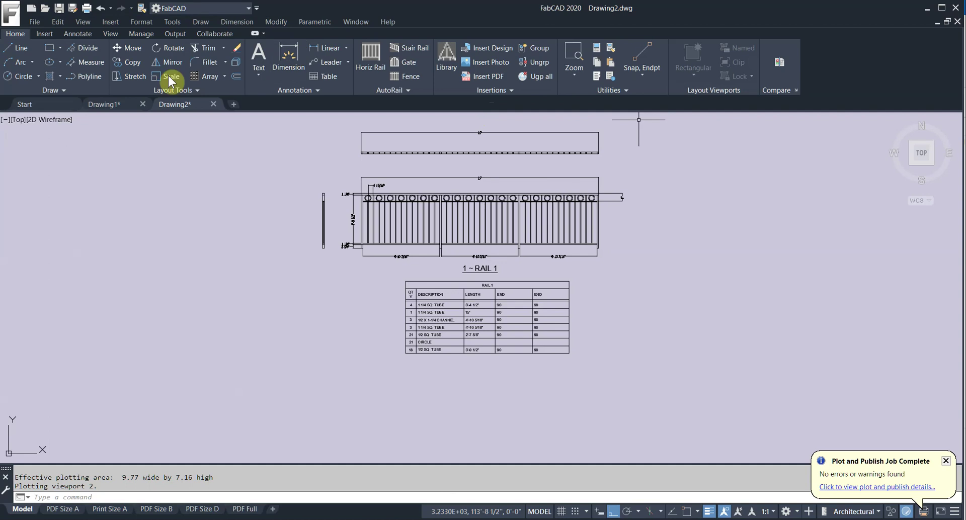
Step: Reopen the plot settings and load <Previous plot> as the page setup
click(83, 10)
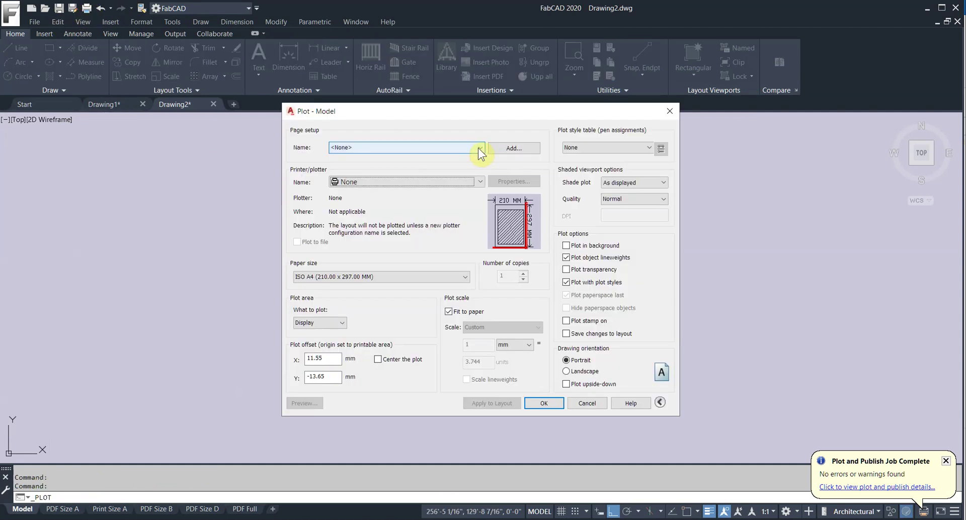
click(479, 147)
click(376, 166)
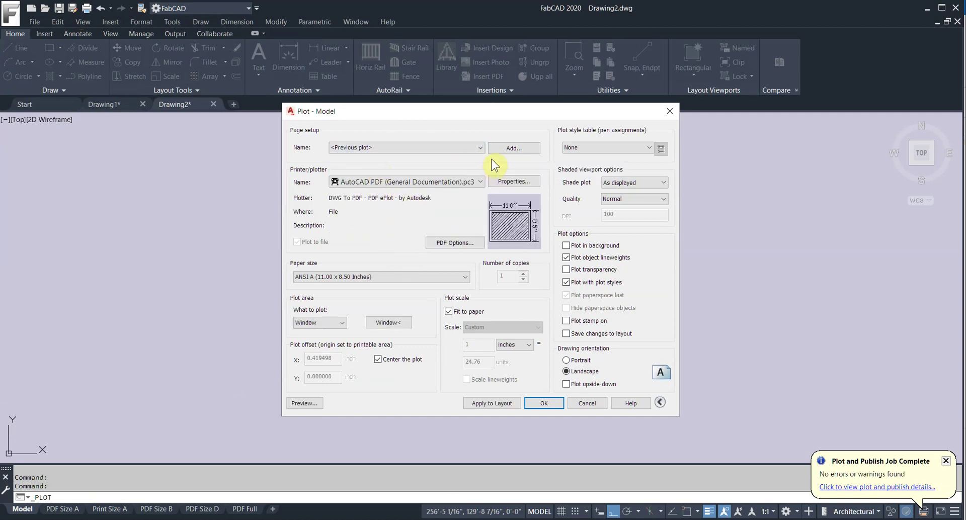
Step: Add these settings as page setup 'Test 1', keep it selected, and cancel the extra PDF save
click(513, 147)
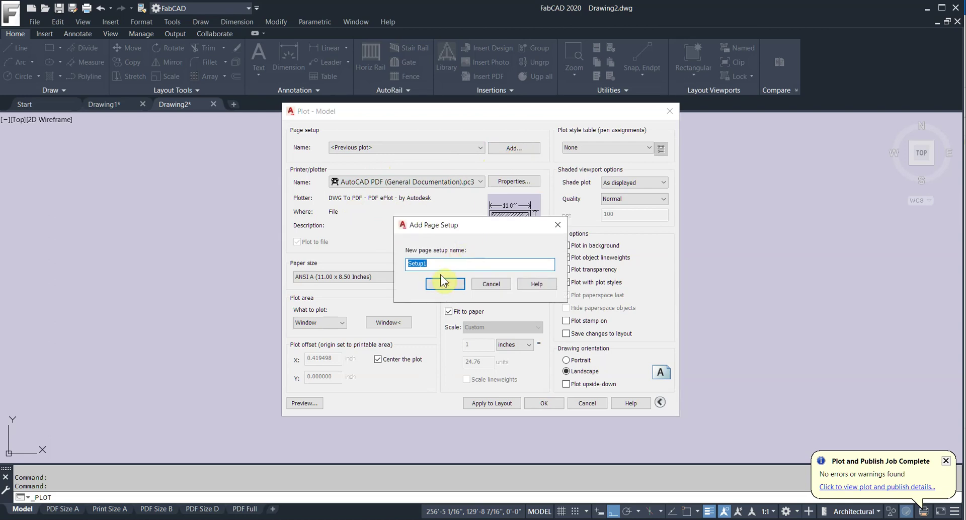
text(Test)
click(449, 284)
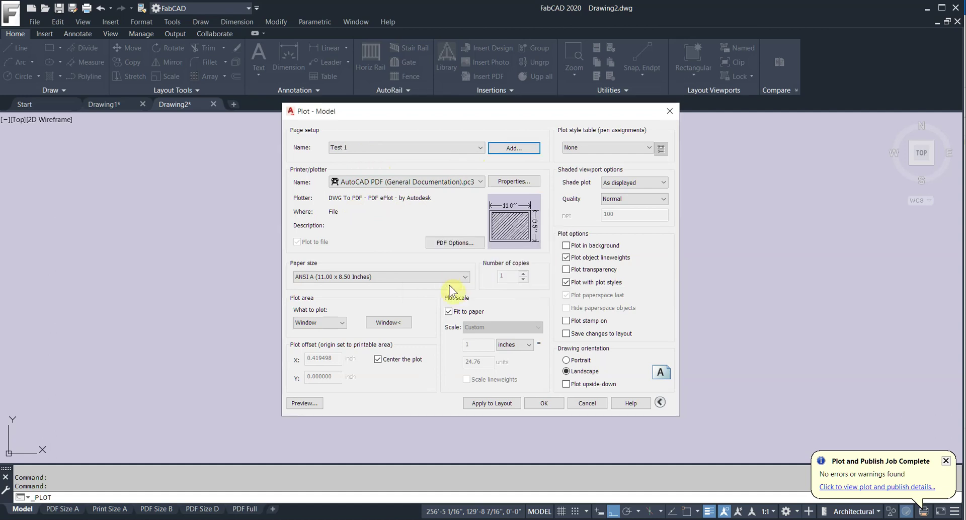
click(481, 148)
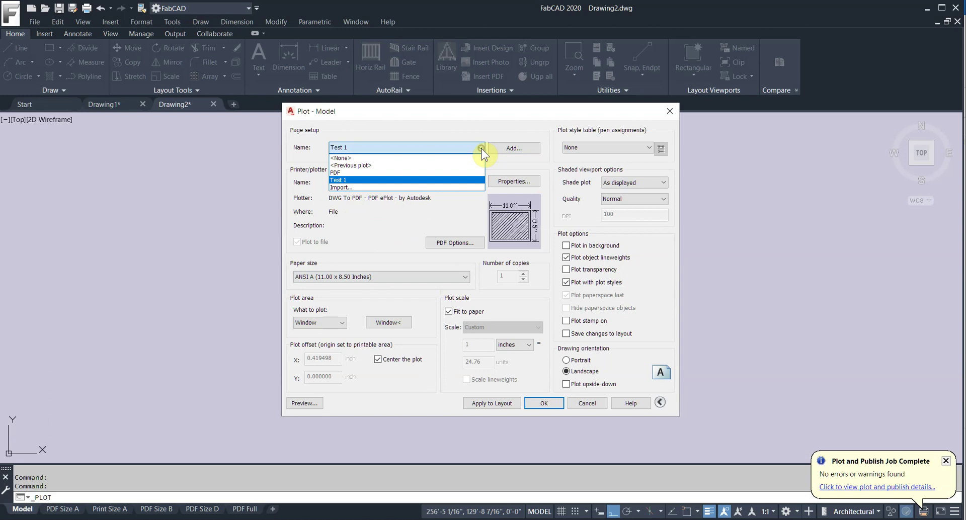
click(367, 181)
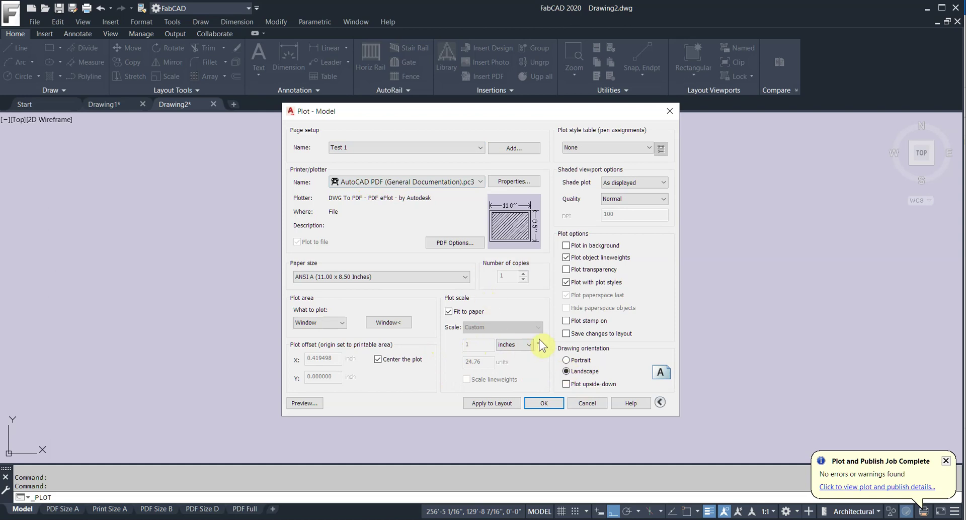
click(547, 409)
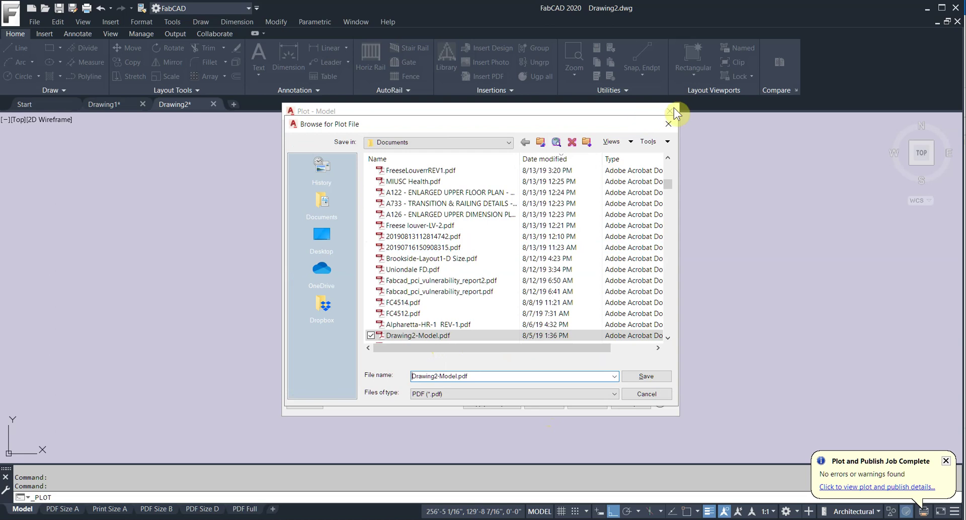
click(668, 124)
Step: Close the plot settings and zoom in on the railing and cut list
click(672, 113)
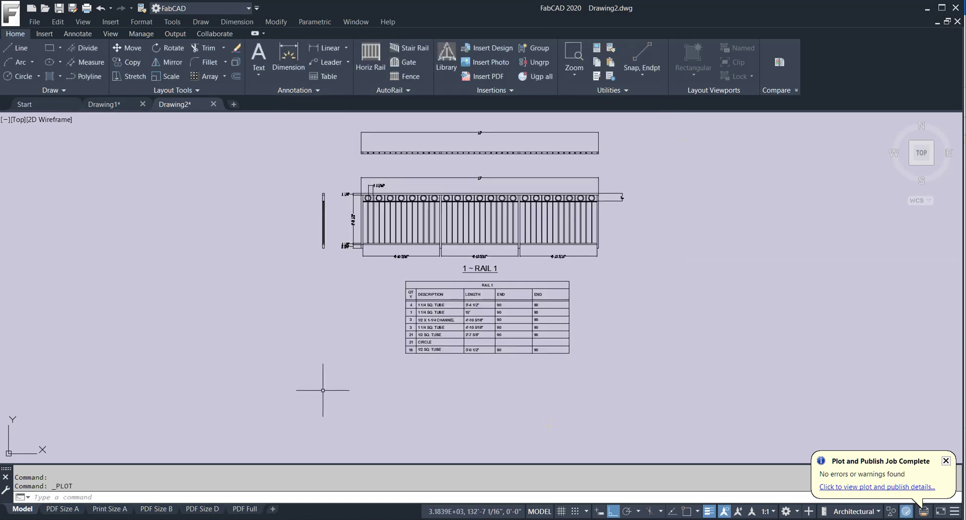
middle_drag(467, 233, 334, 336)
scroll(331, 322, up, 5)
scroll(331, 318, down, 1)
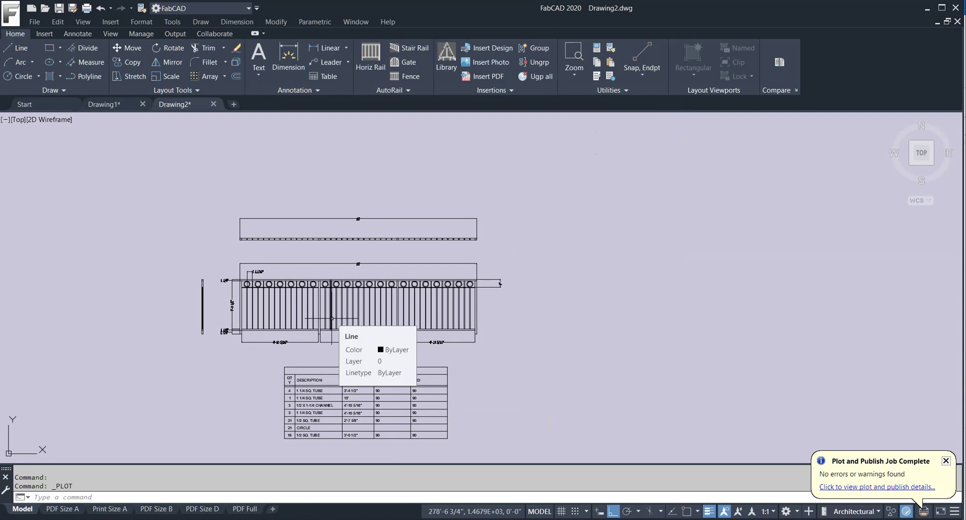
Step: Switch to the PDF Size A layout and center the whole sheet in view
click(66, 513)
scroll(373, 312, down, 3)
scroll(373, 312, down, 2)
middle_drag(373, 313, 555, 265)
scroll(585, 261, up, 5)
scroll(576, 259, down, 5)
middle_drag(575, 259, 453, 244)
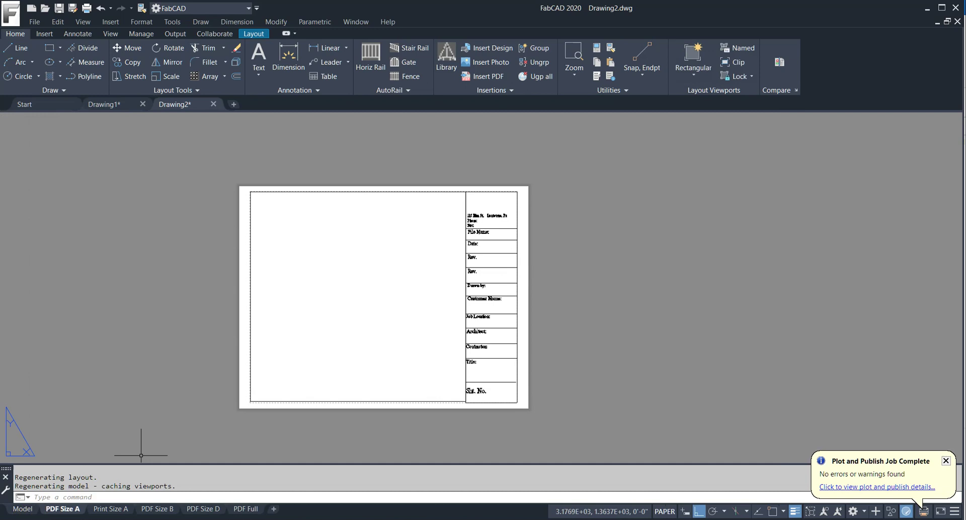